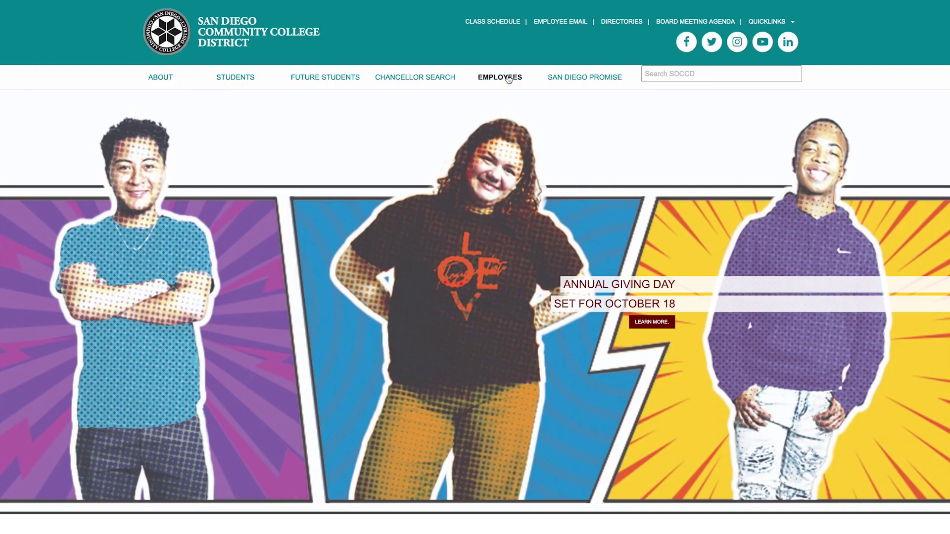
Sign in to the mySDCCD portal from the district Employees page using User ID and password.
click(509, 80)
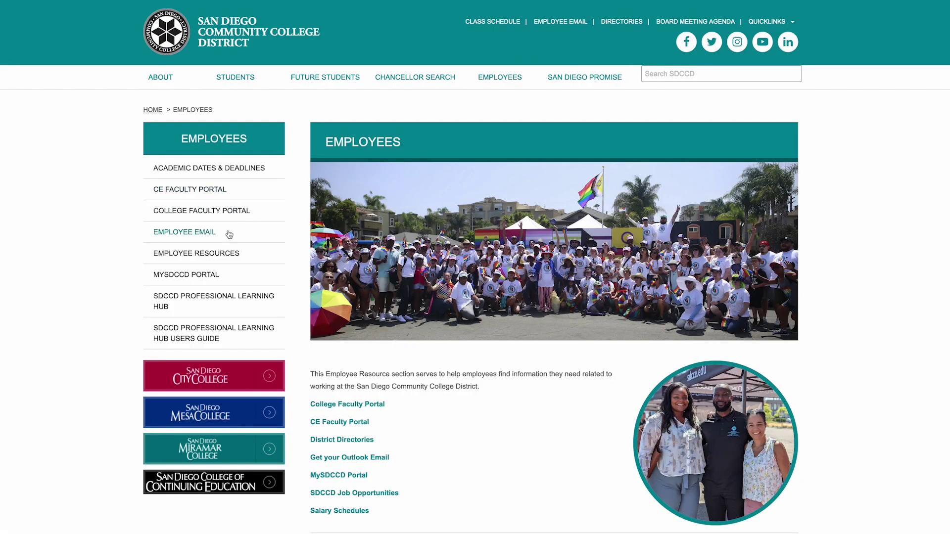
click(186, 275)
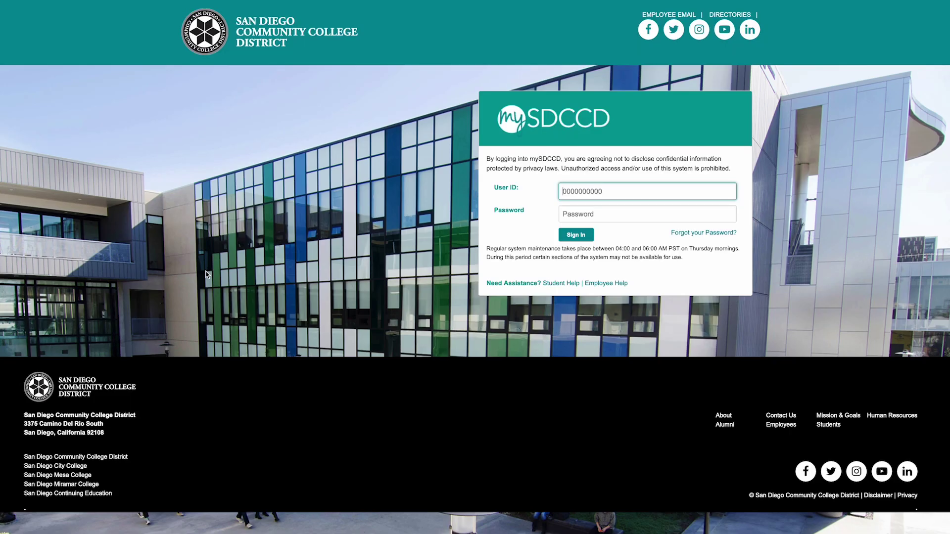
text(Leslie)
key(Tab)
text(pw)
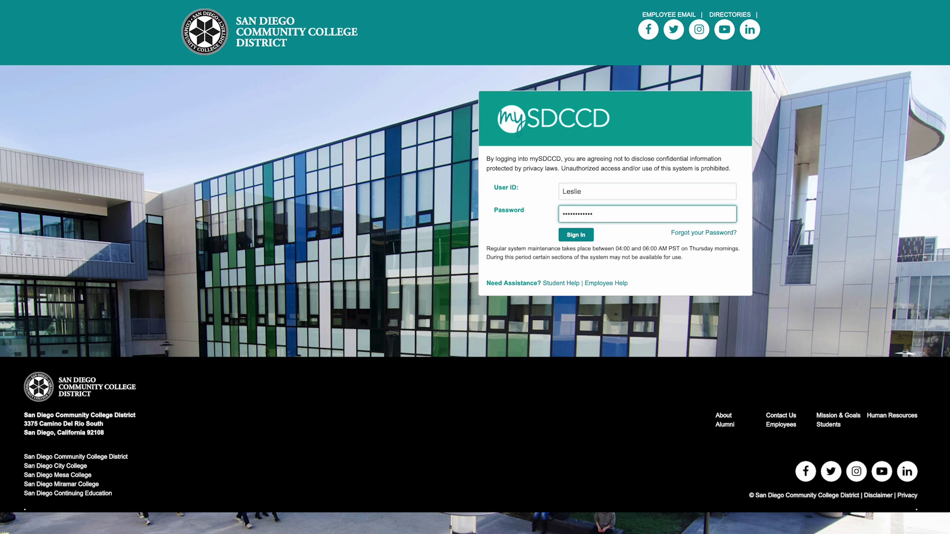
key(Return)
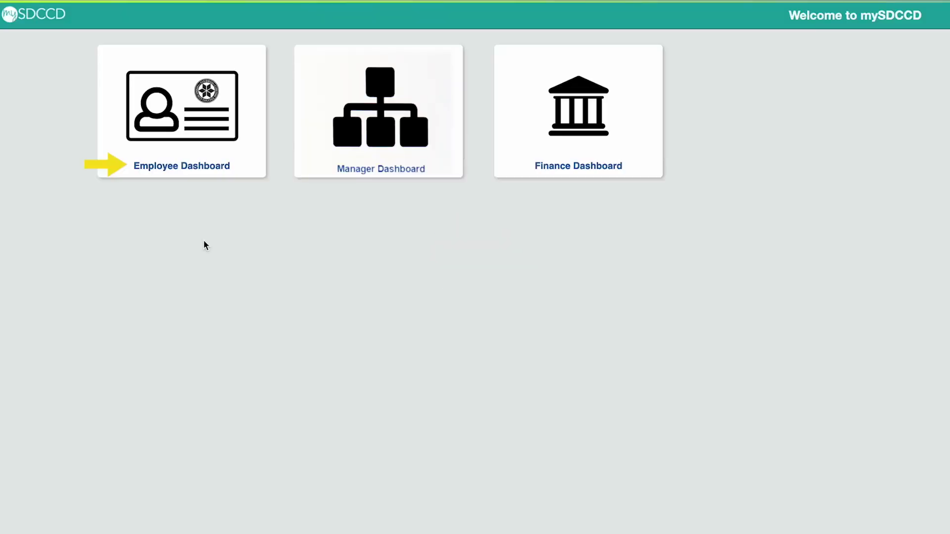
Reach the empty Add Voluntary Deduction form via Employee Dashboard, My Paychecks and Voluntary Deductions.
click(215, 152)
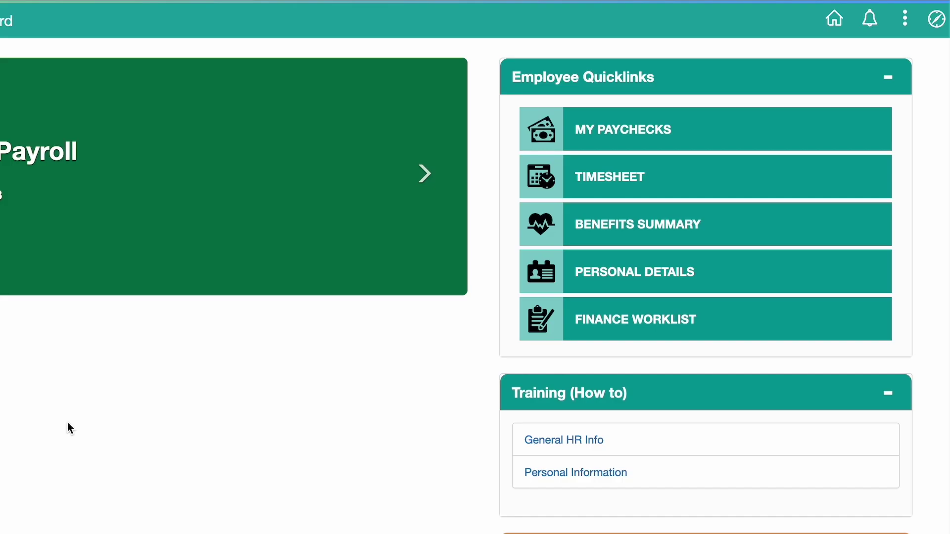
click(625, 133)
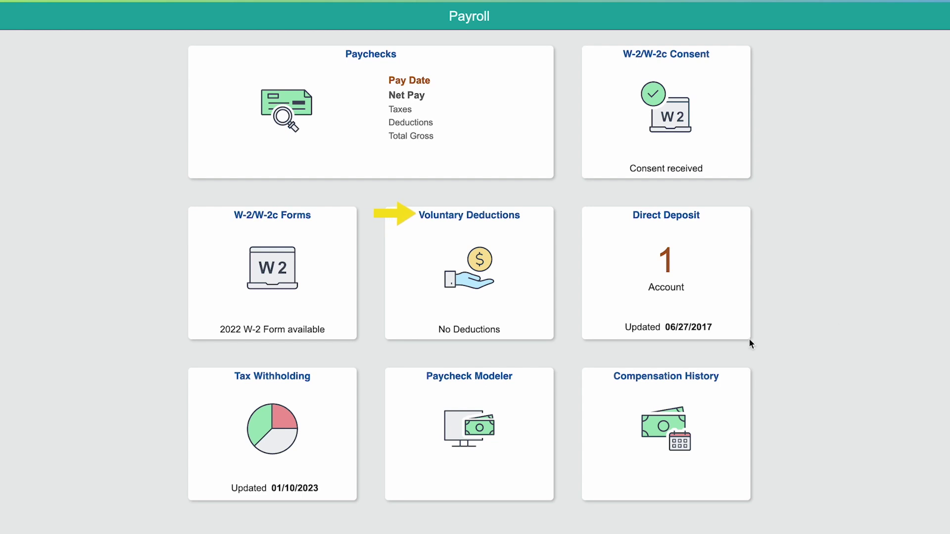
click(509, 278)
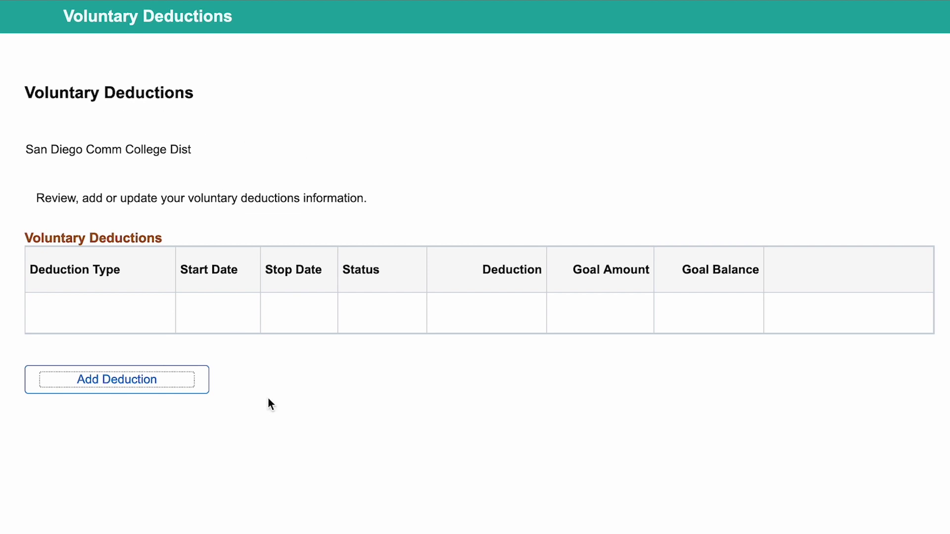
click(168, 382)
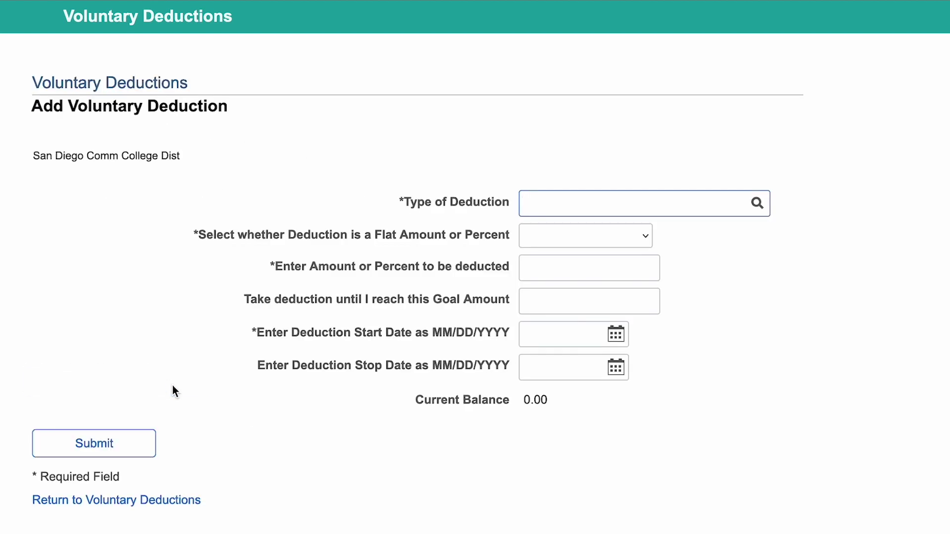
Pick San Diego Promise from the lookup, set Amount to 25.00, and choose start date 10/13/2023.
click(757, 202)
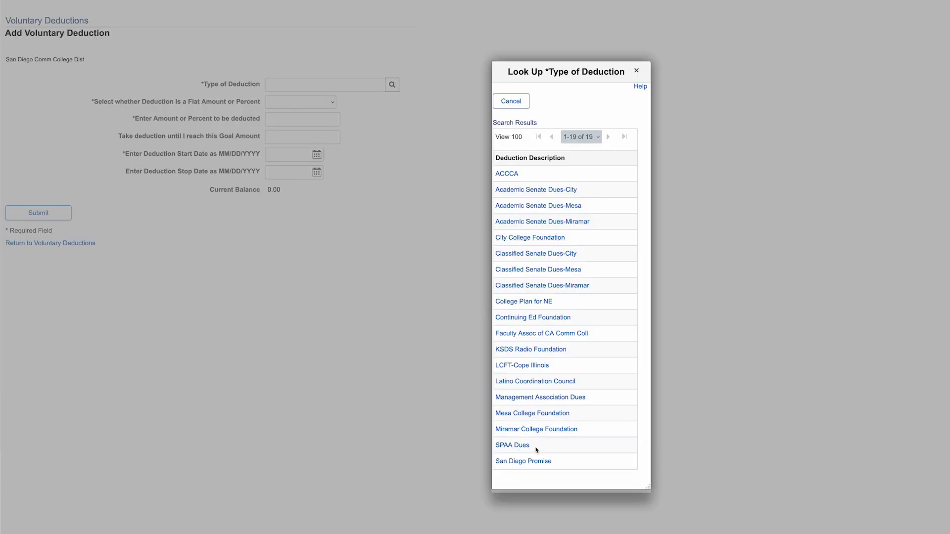
click(524, 461)
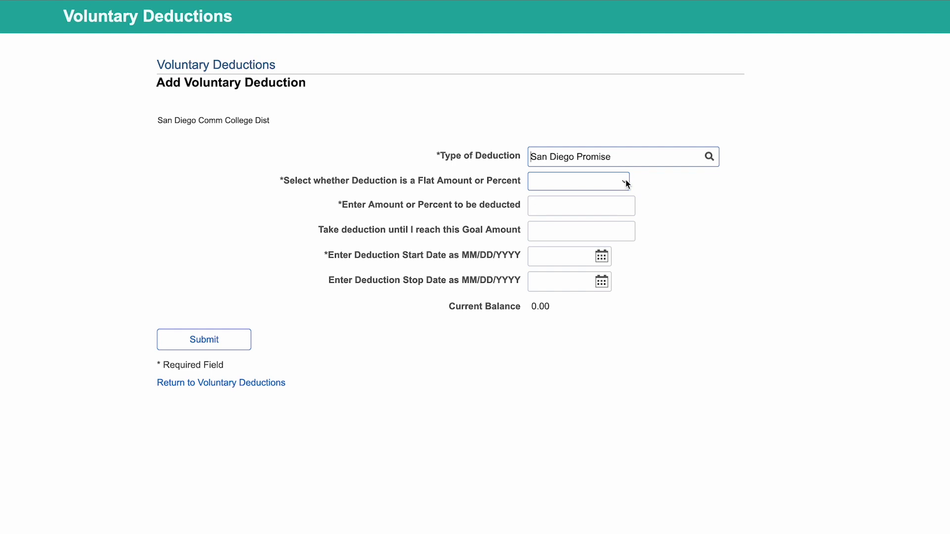
click(624, 180)
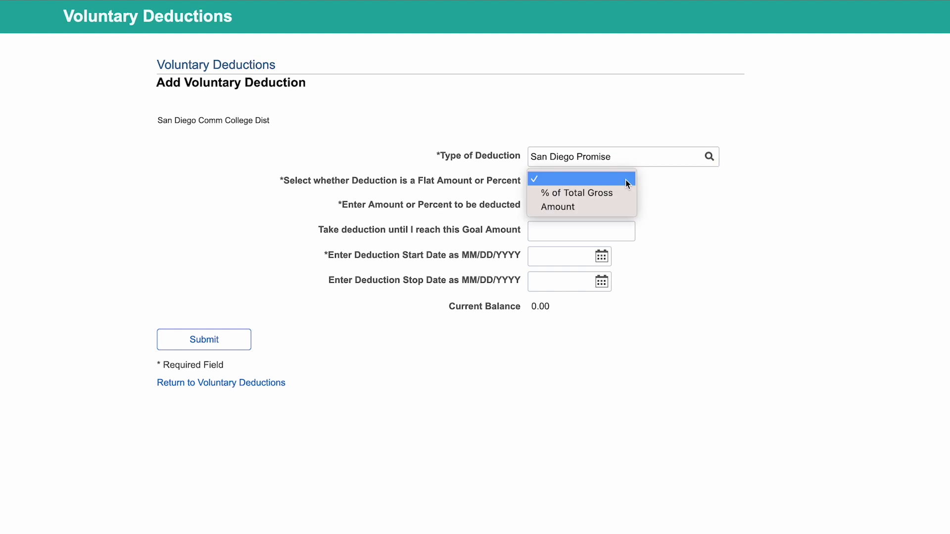
click(609, 207)
click(581, 206)
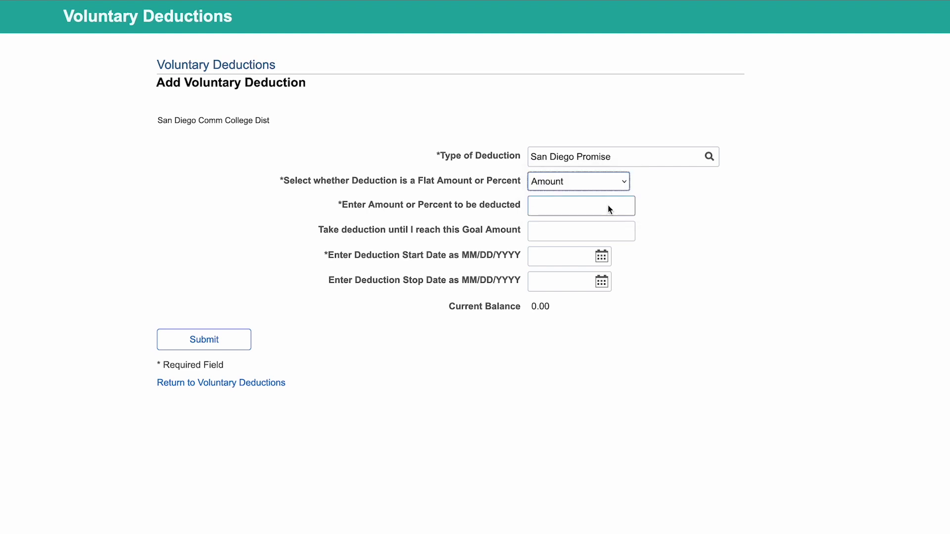
text(25.00)
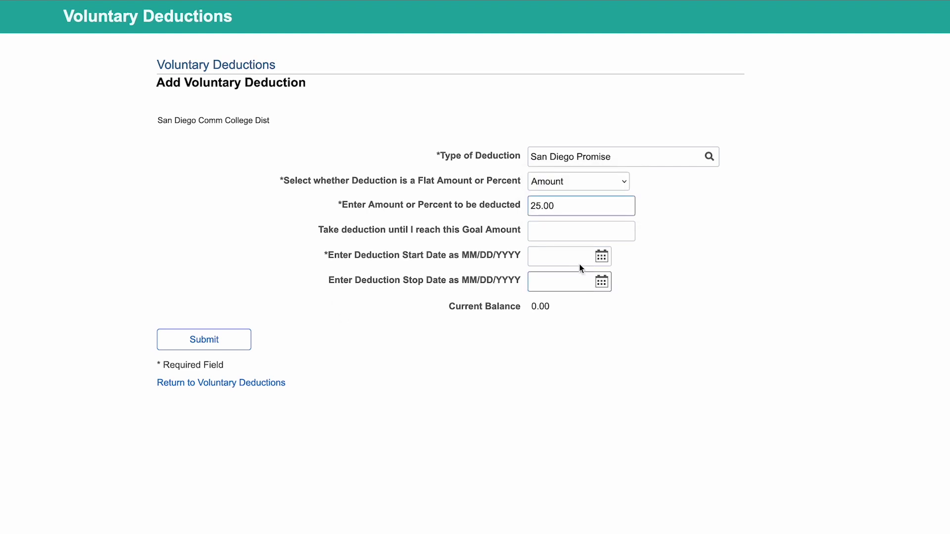
click(601, 256)
click(686, 468)
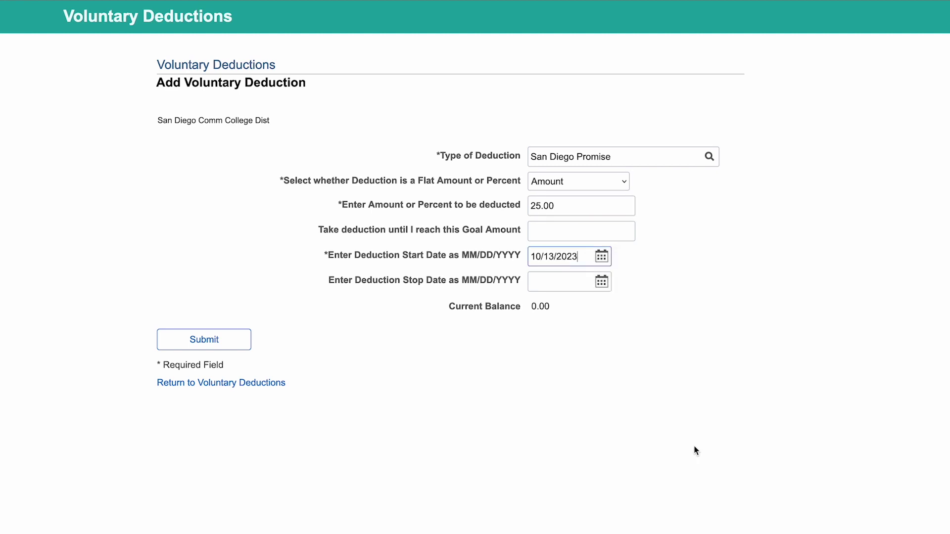